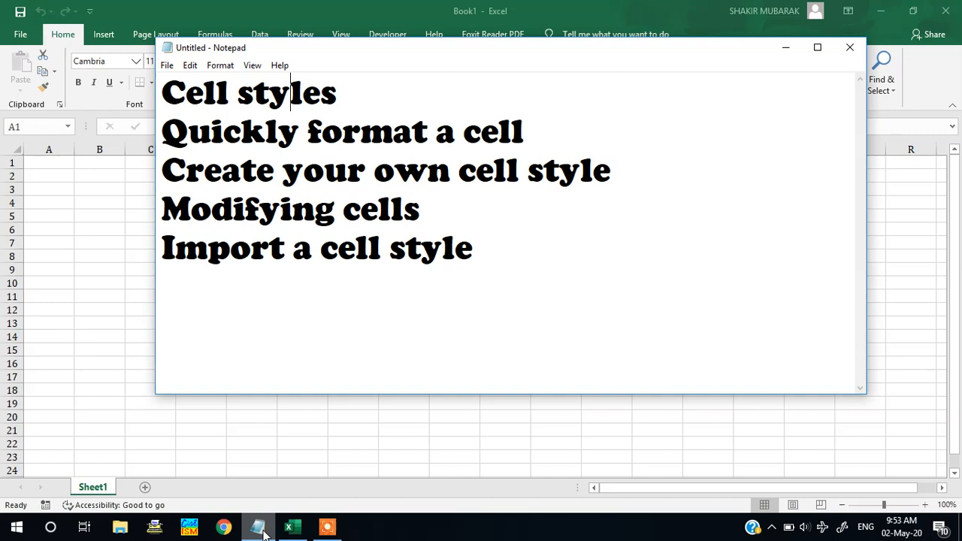
Switch to the Excel workbook, apply the Good cell style to C4 and enter "good" in it
click(67, 341)
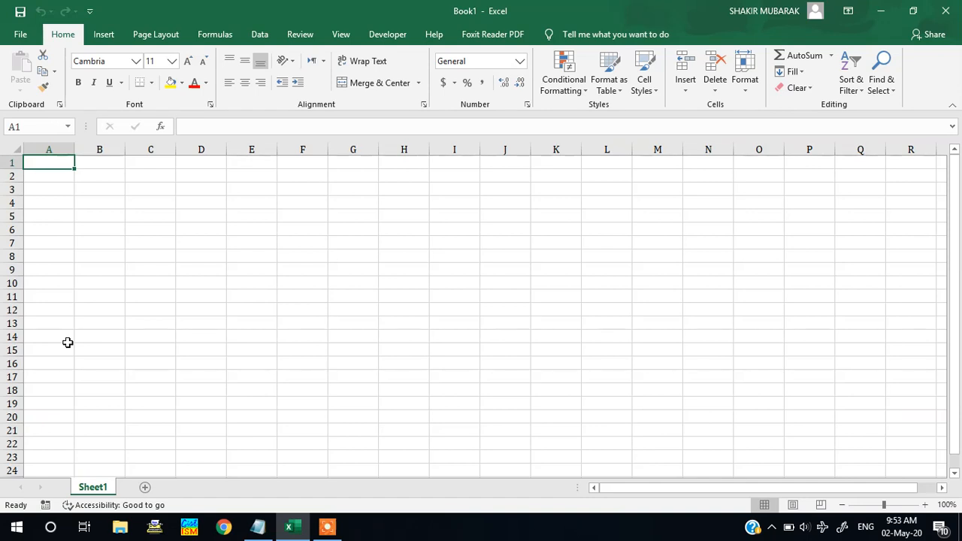
click(142, 203)
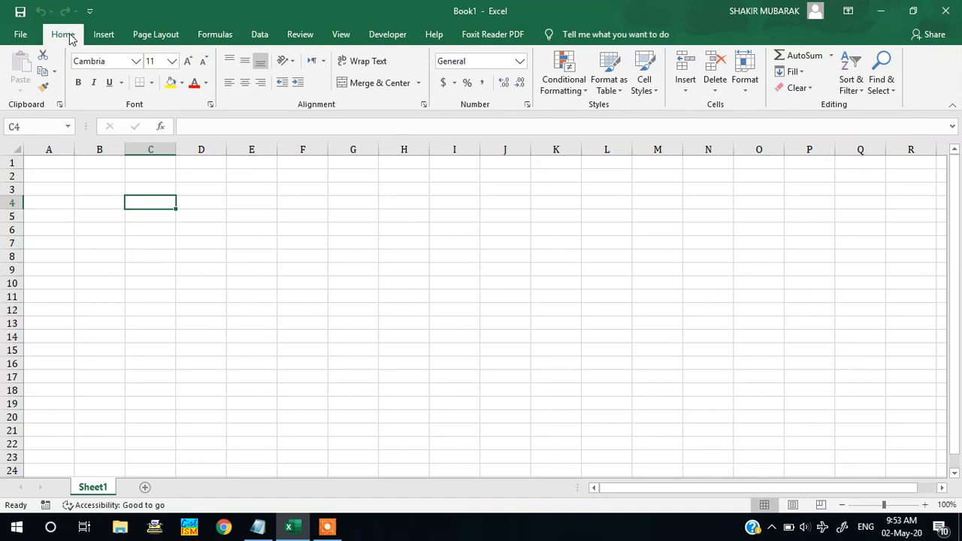
click(644, 88)
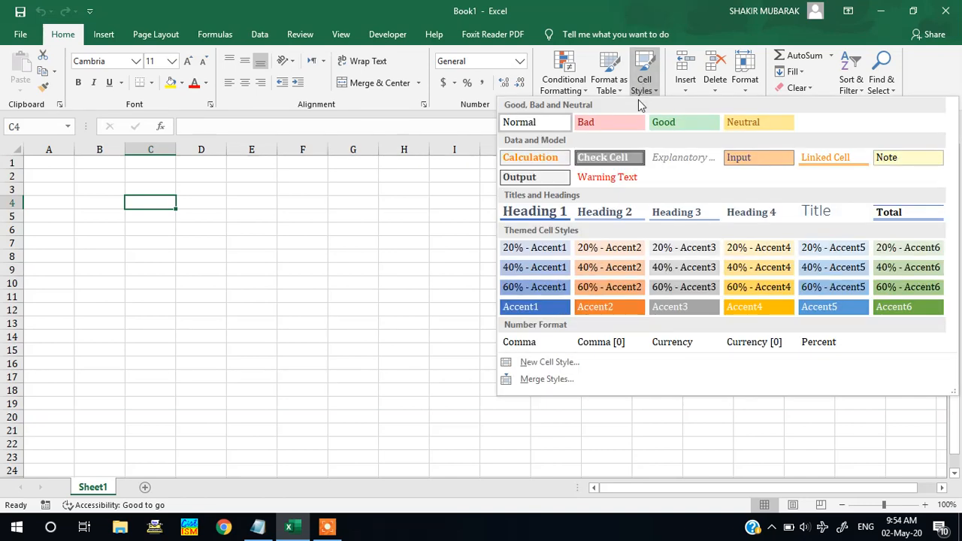
click(666, 124)
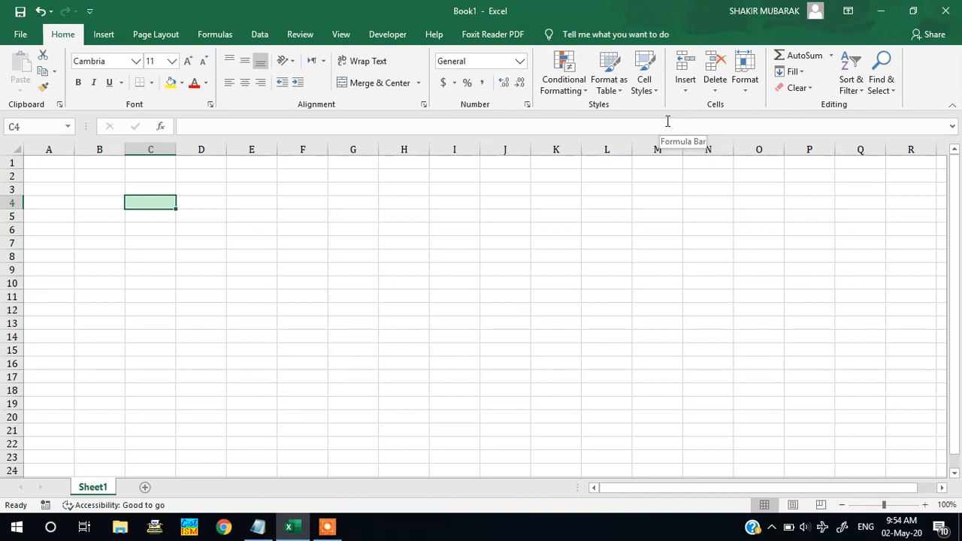
text(goo)
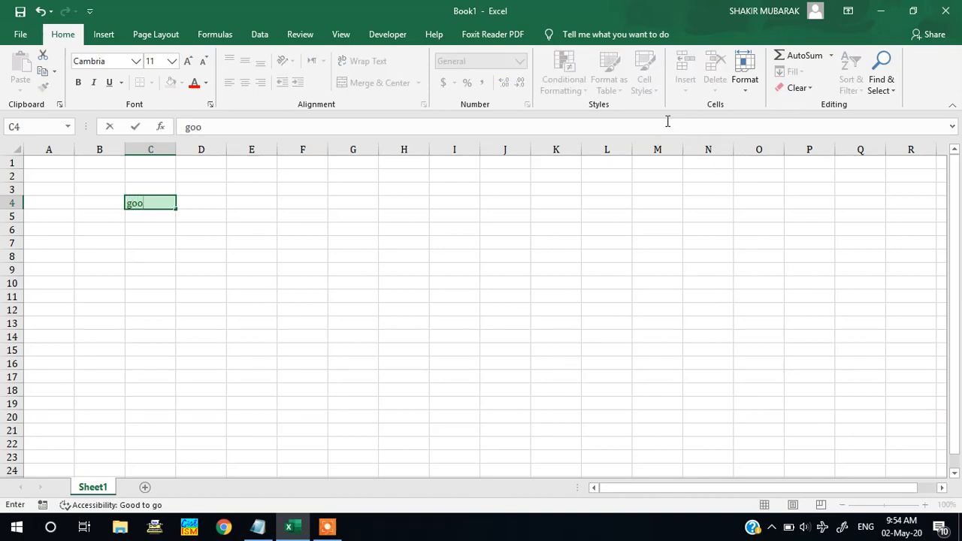
text(d)
key(Return)
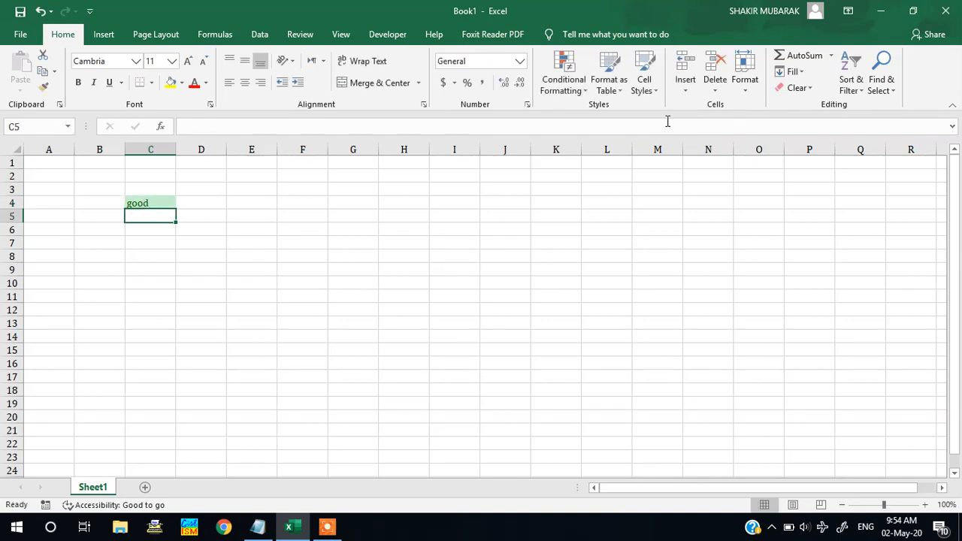
Start a new custom cell style from E4 and name it "live"
click(236, 202)
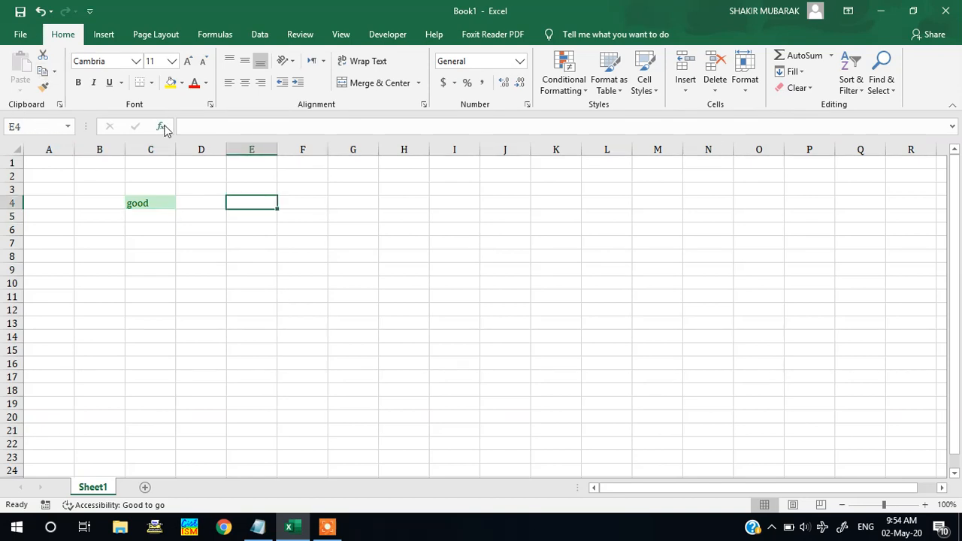
click(659, 98)
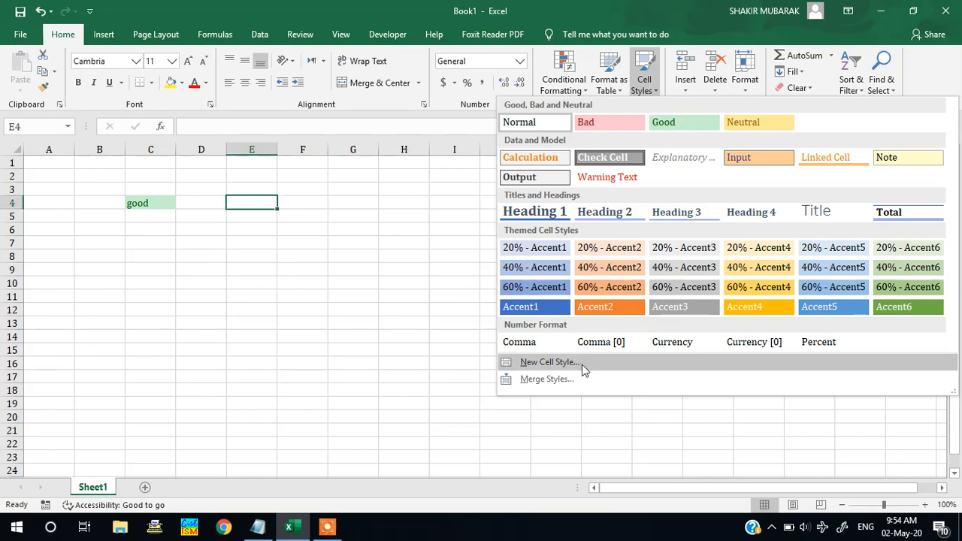
click(584, 367)
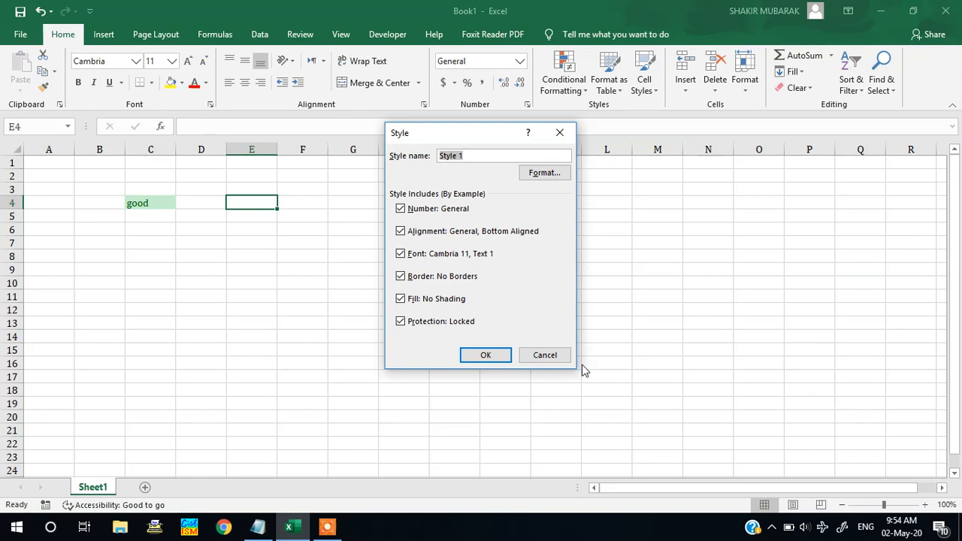
key(BackSpace)
text(live)
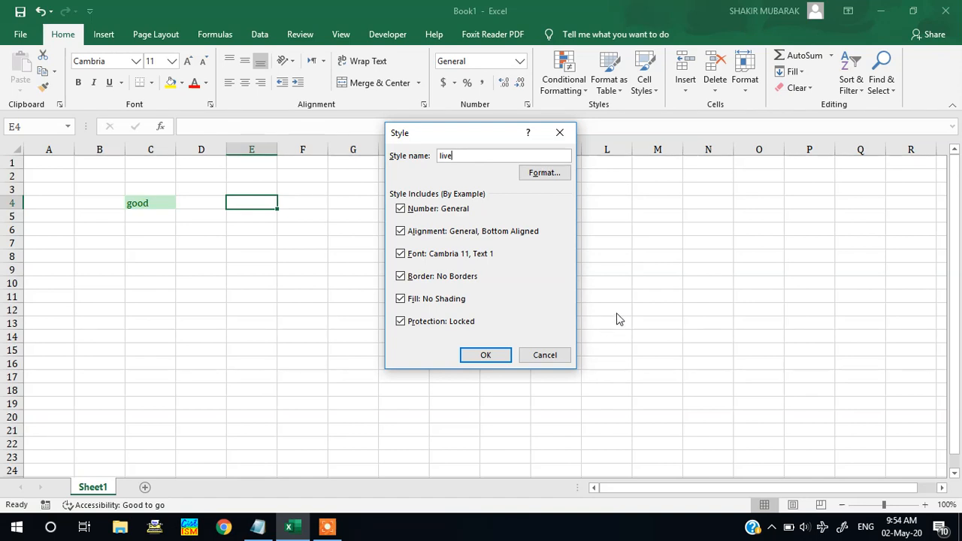
Format the new style with a bright red background fill and a white font color
click(544, 172)
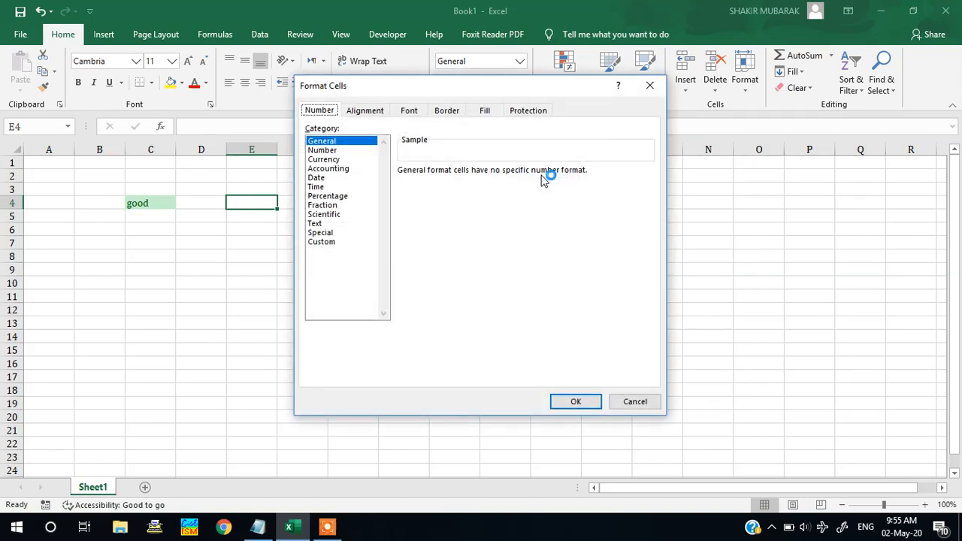
click(340, 108)
click(485, 111)
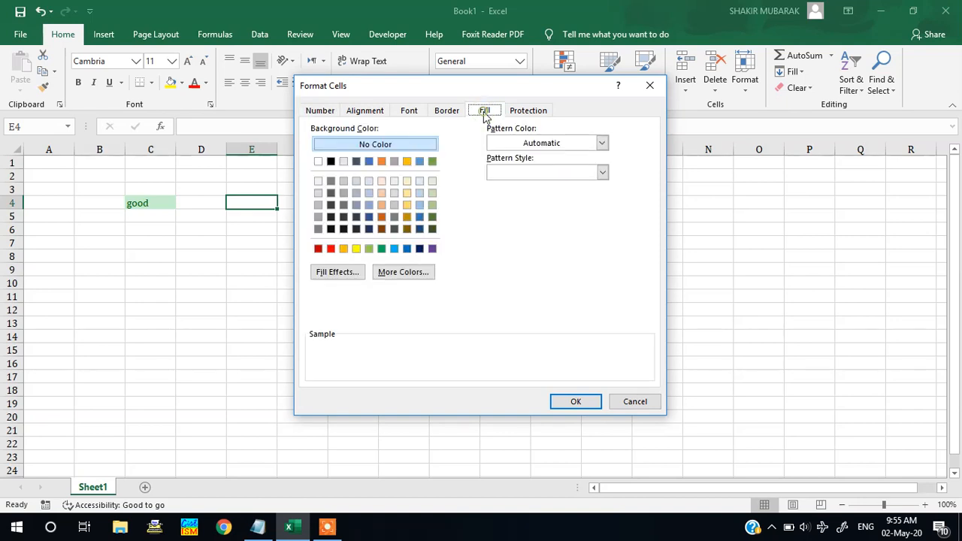
click(331, 249)
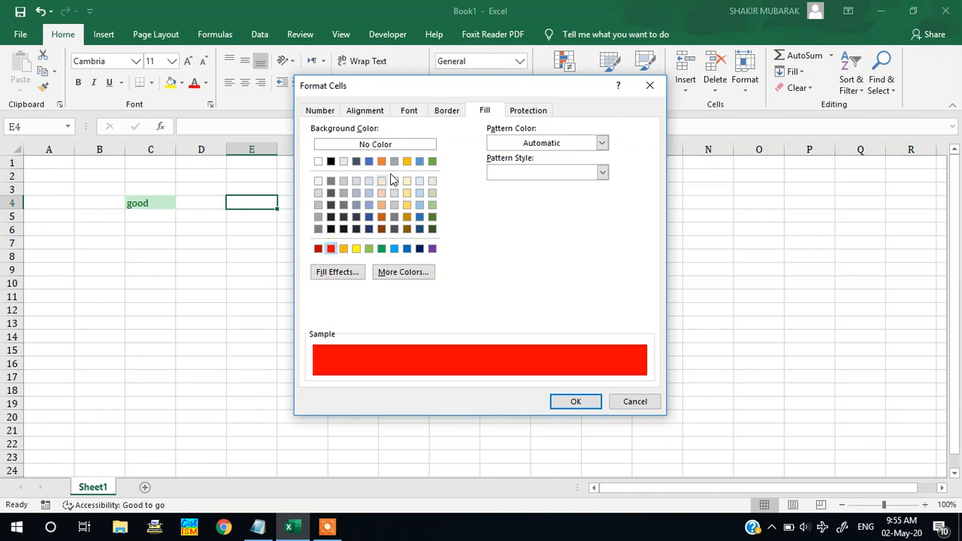
click(408, 111)
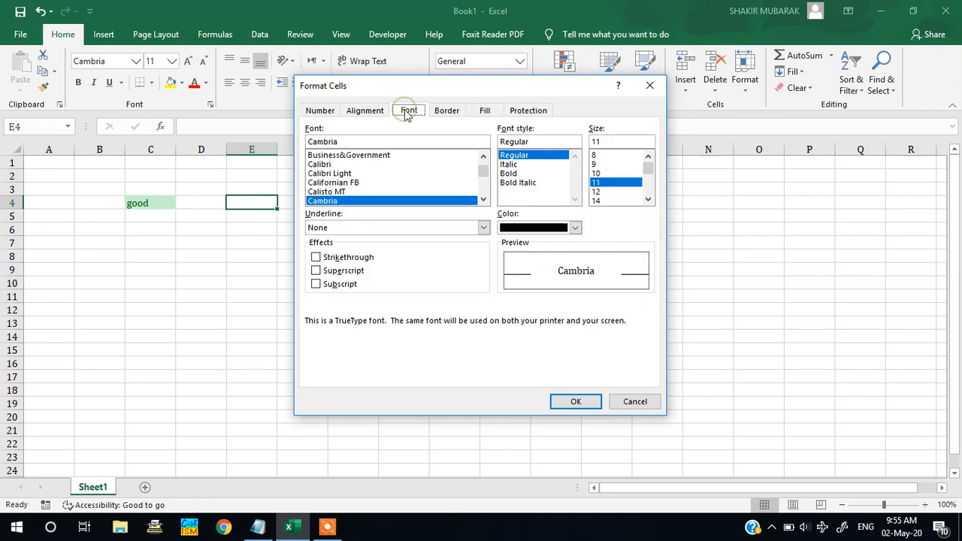
click(575, 229)
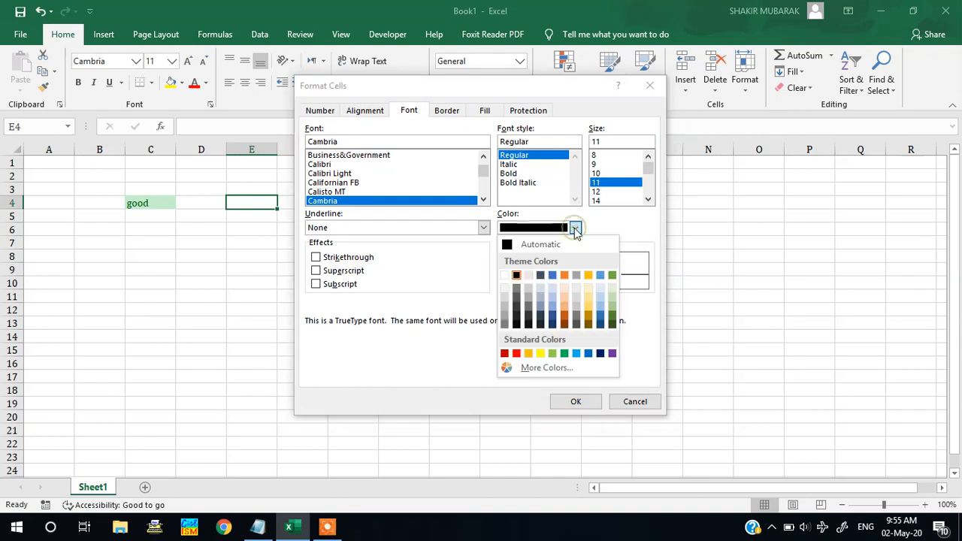
click(504, 275)
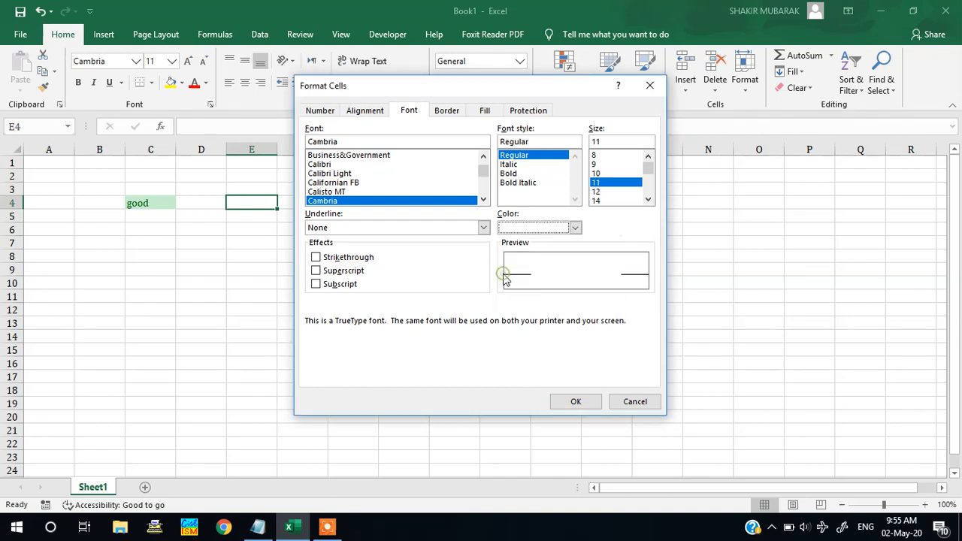
Set the style's horizontal alignment to Center, exclude Protection from it and save the style
click(359, 113)
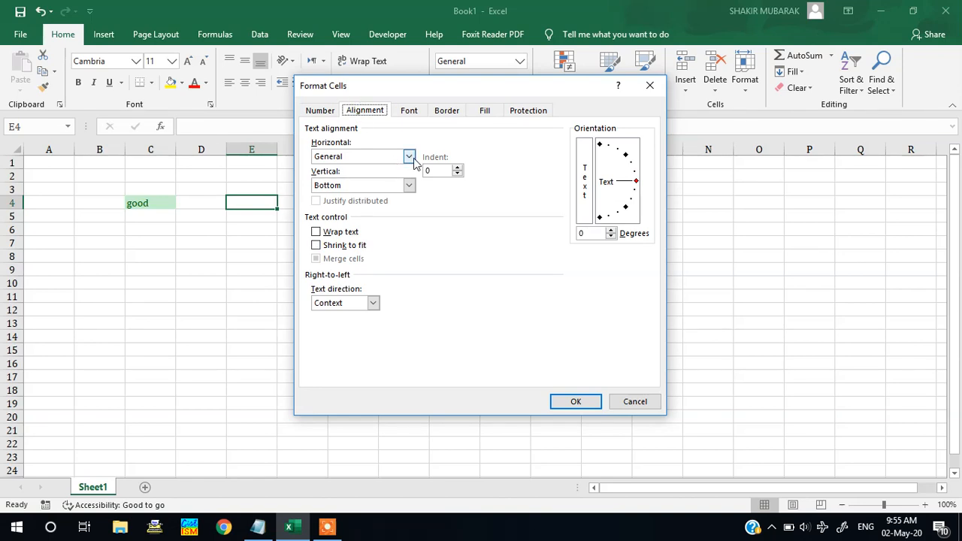
click(411, 157)
click(410, 158)
click(408, 158)
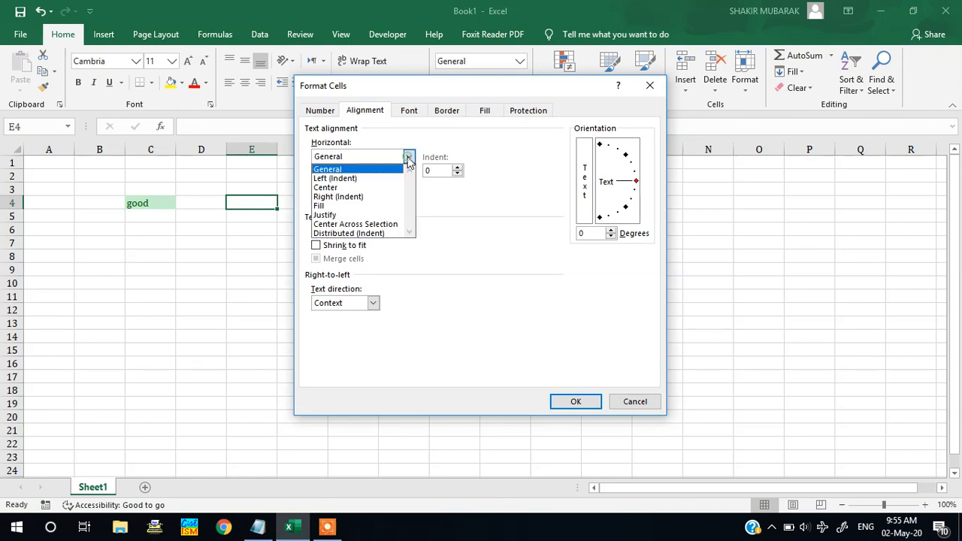
click(399, 188)
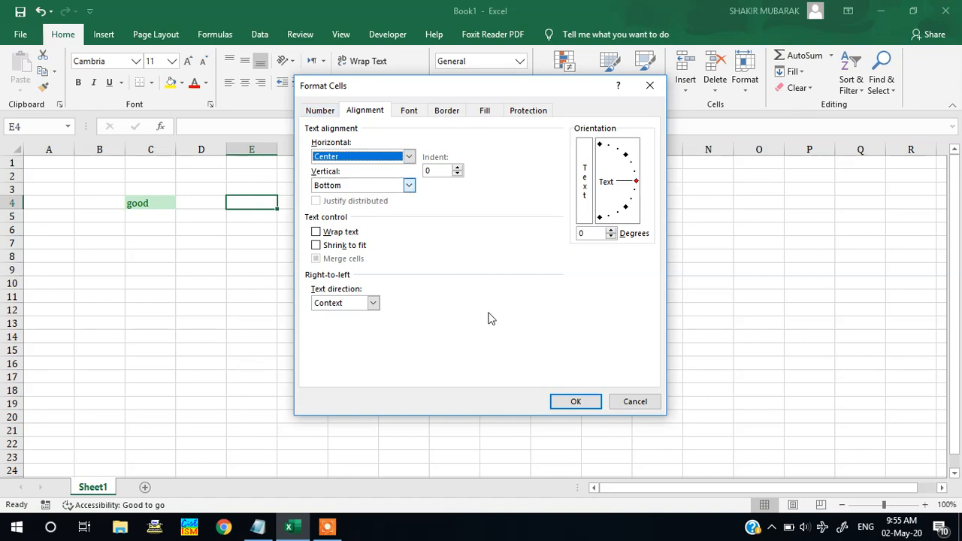
click(576, 401)
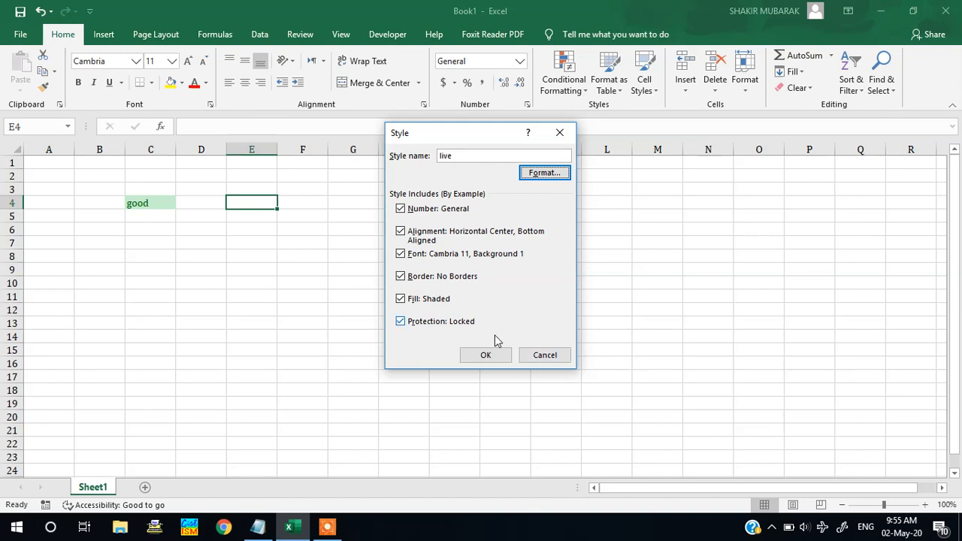
click(413, 323)
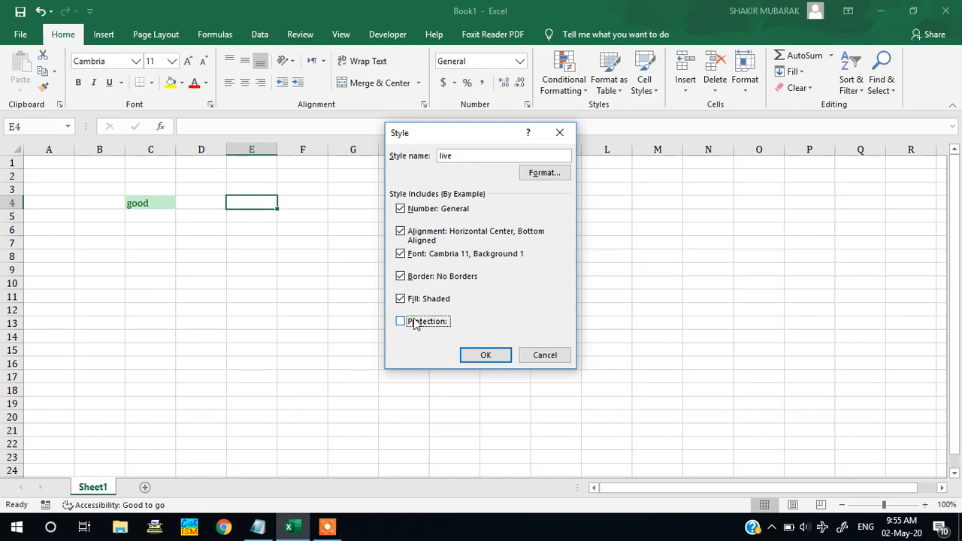
click(481, 355)
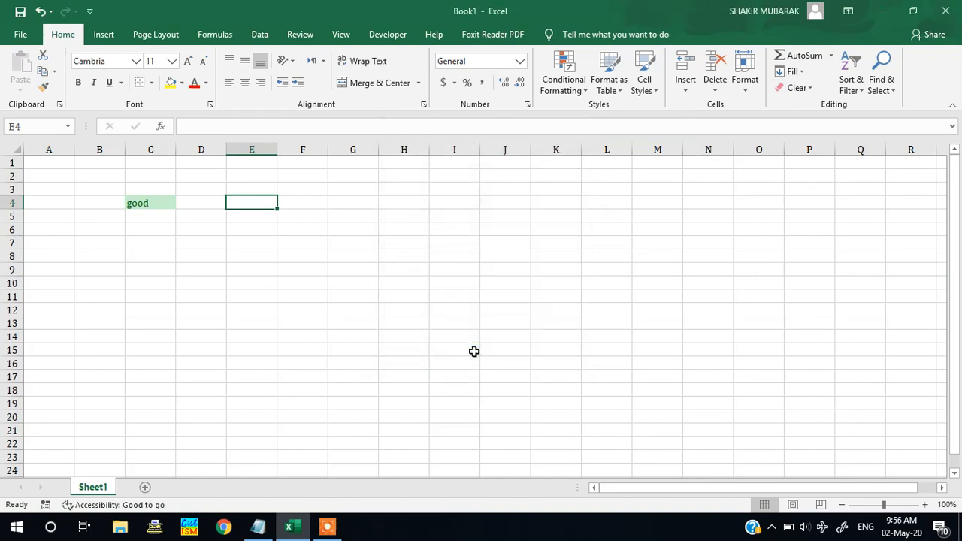
Apply the custom "live" style to E7 and enter 23 in that cell
click(232, 242)
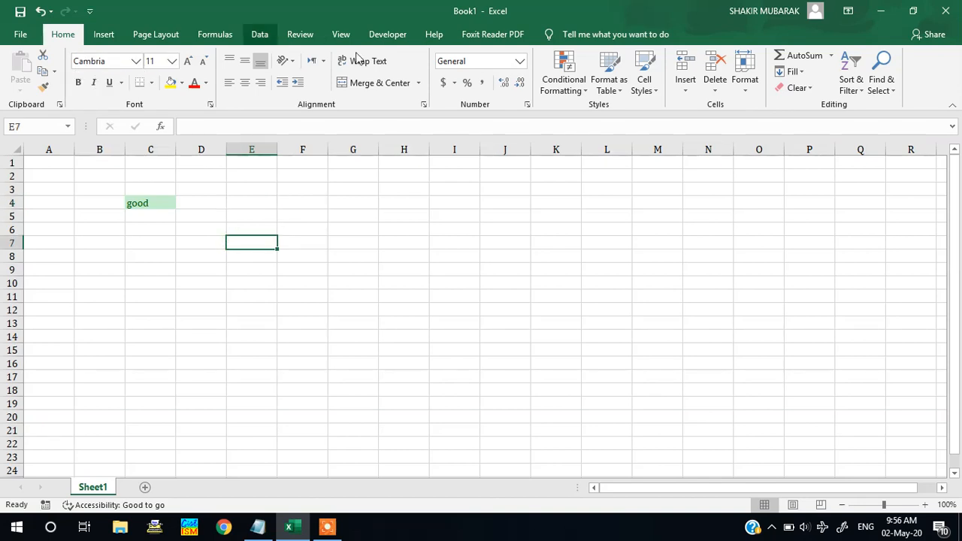
click(652, 88)
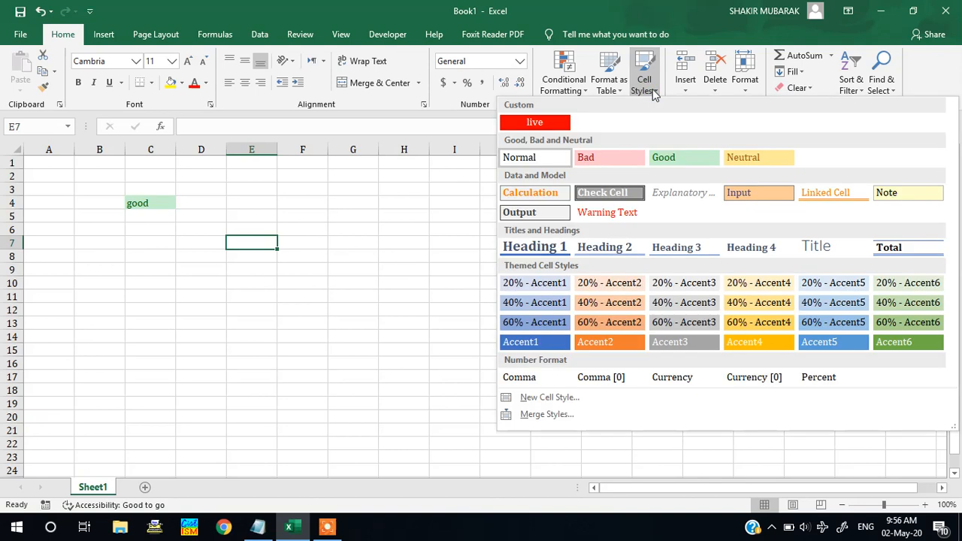
click(557, 122)
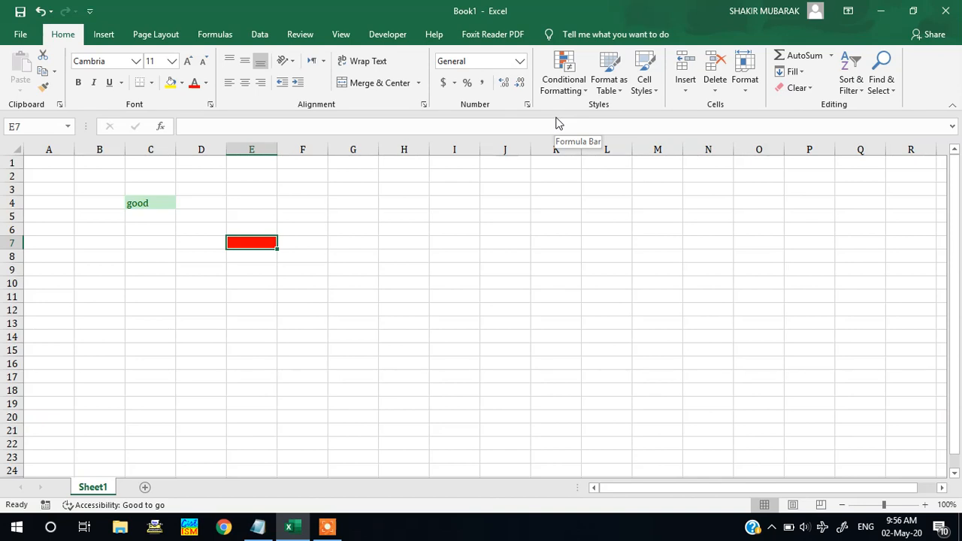
key(Down)
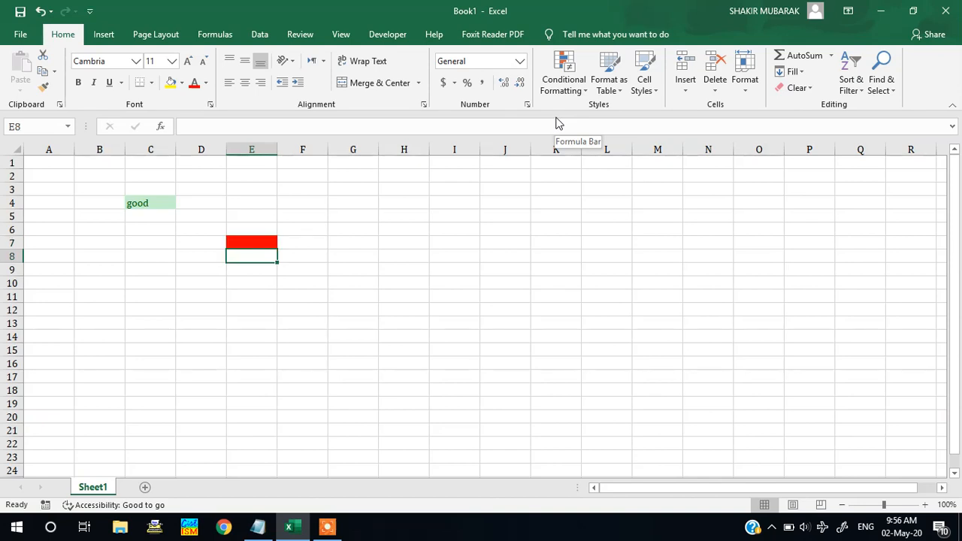
click(251, 239)
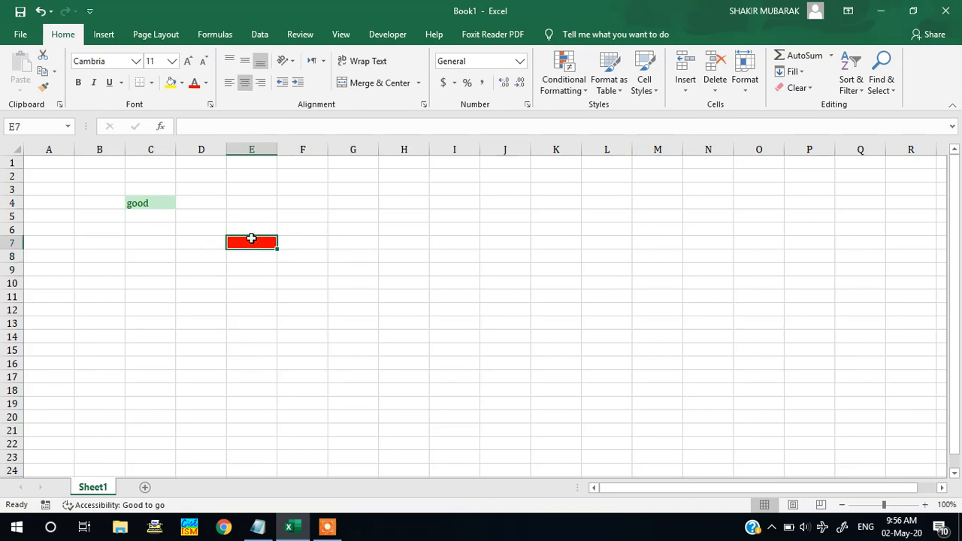
text(23)
key(Return)
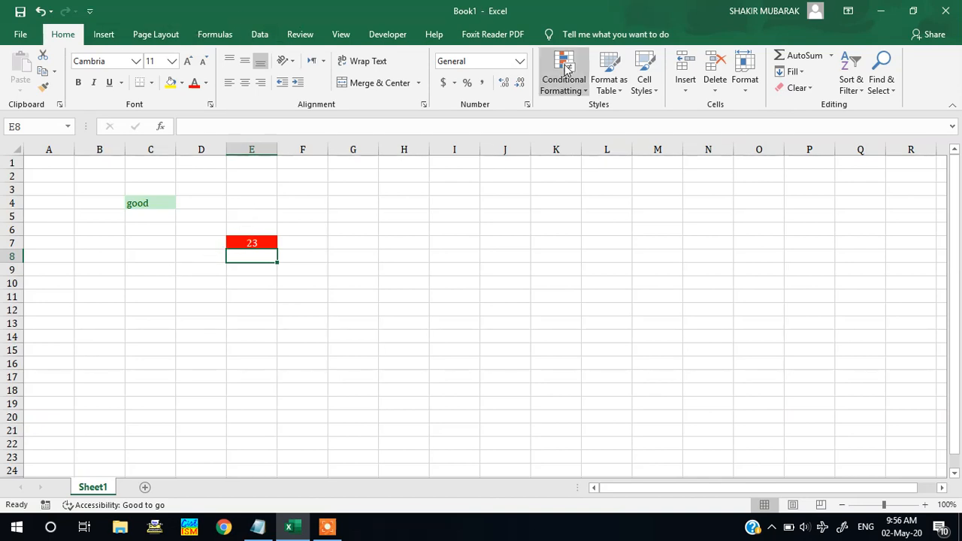
Examine the editing options of the "live" style and the style merge command, and bring the Notepad topic list back up
click(643, 84)
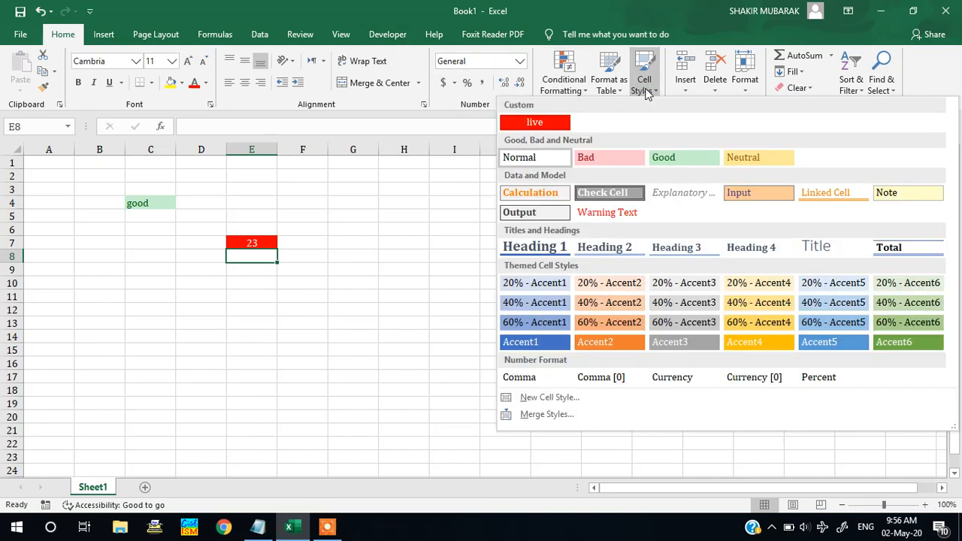
right_click(552, 123)
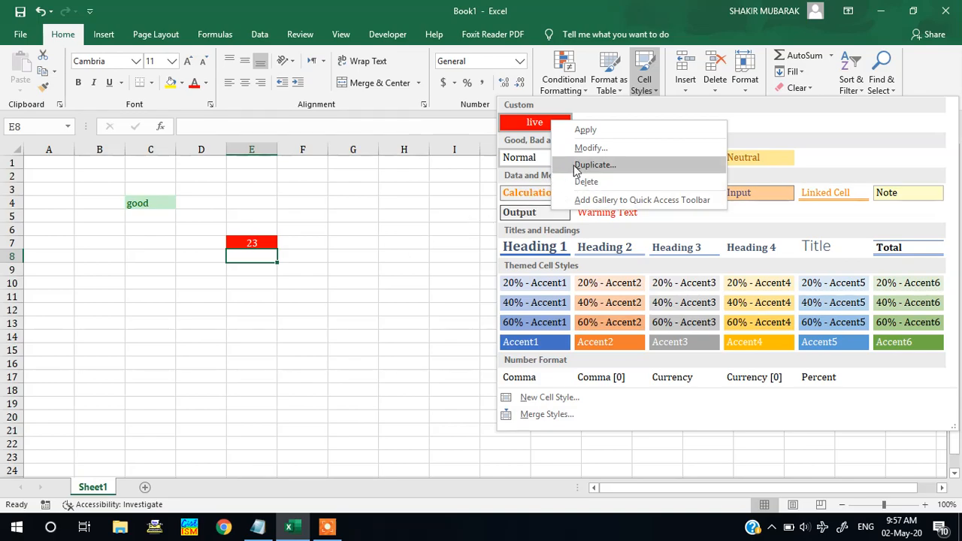
key(Escape)
key(Escape)
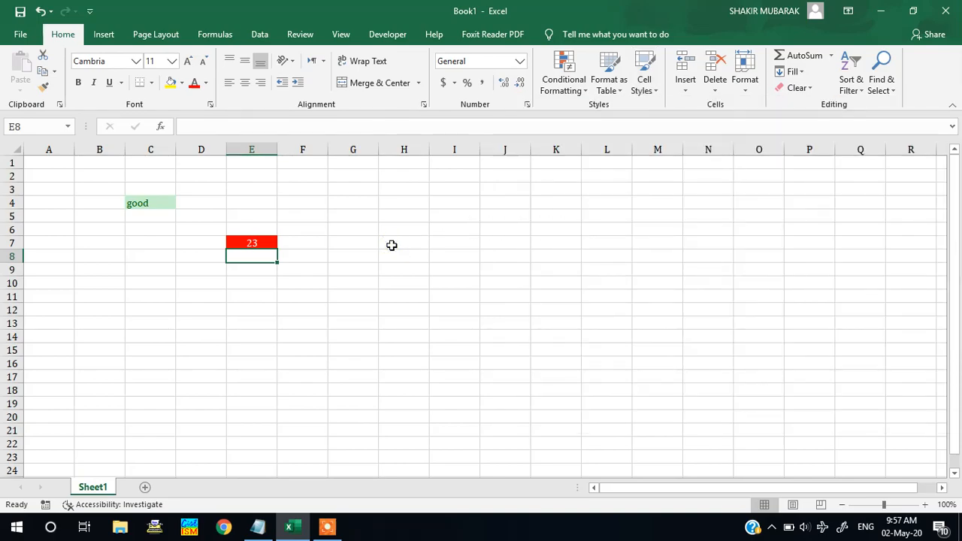
click(644, 79)
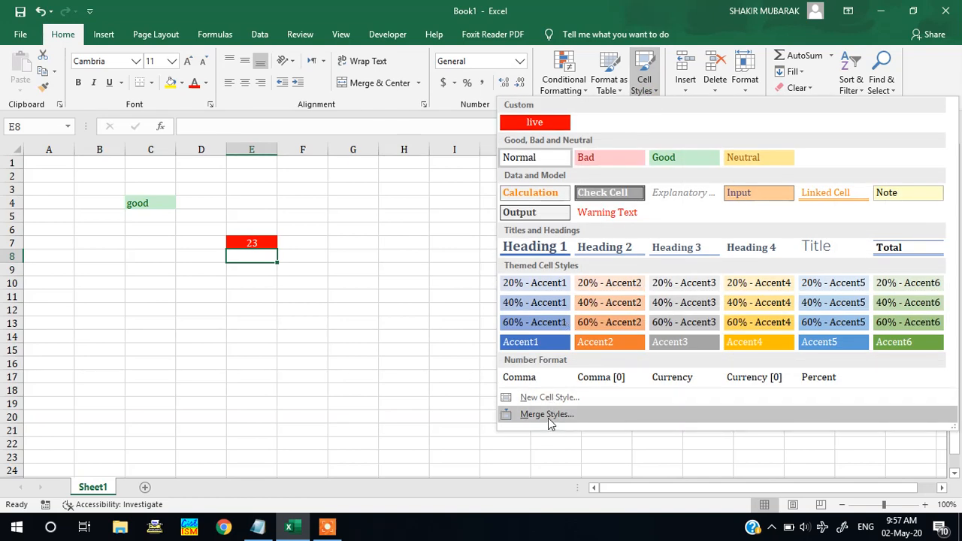
click(400, 405)
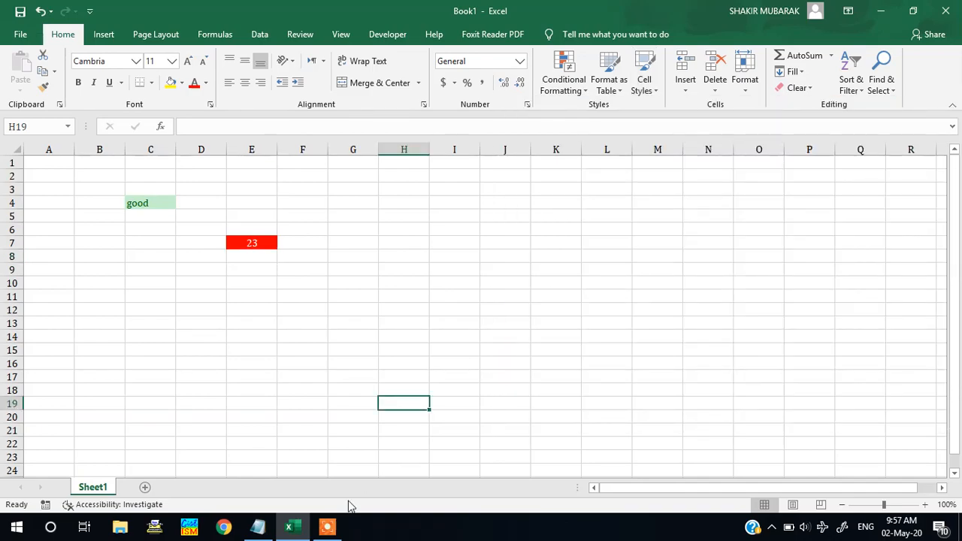
click(258, 527)
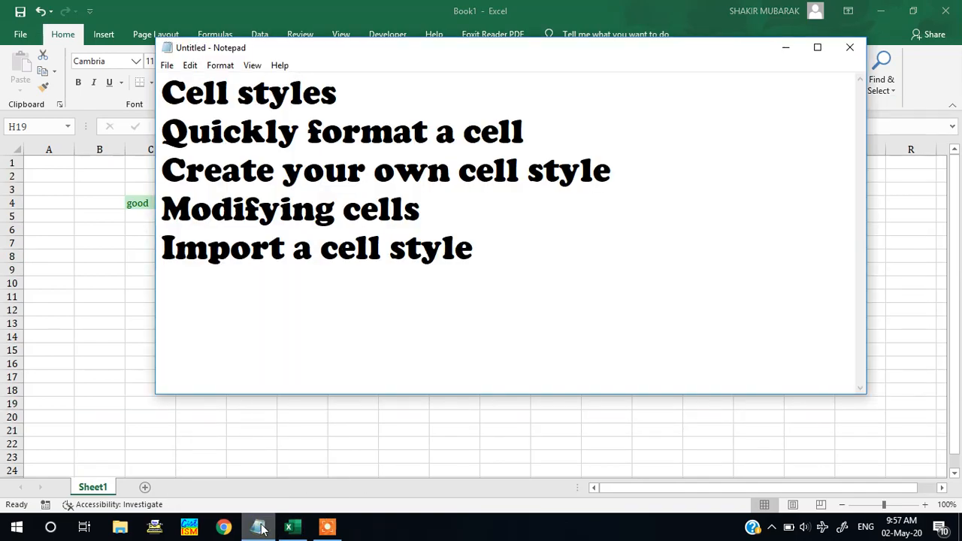